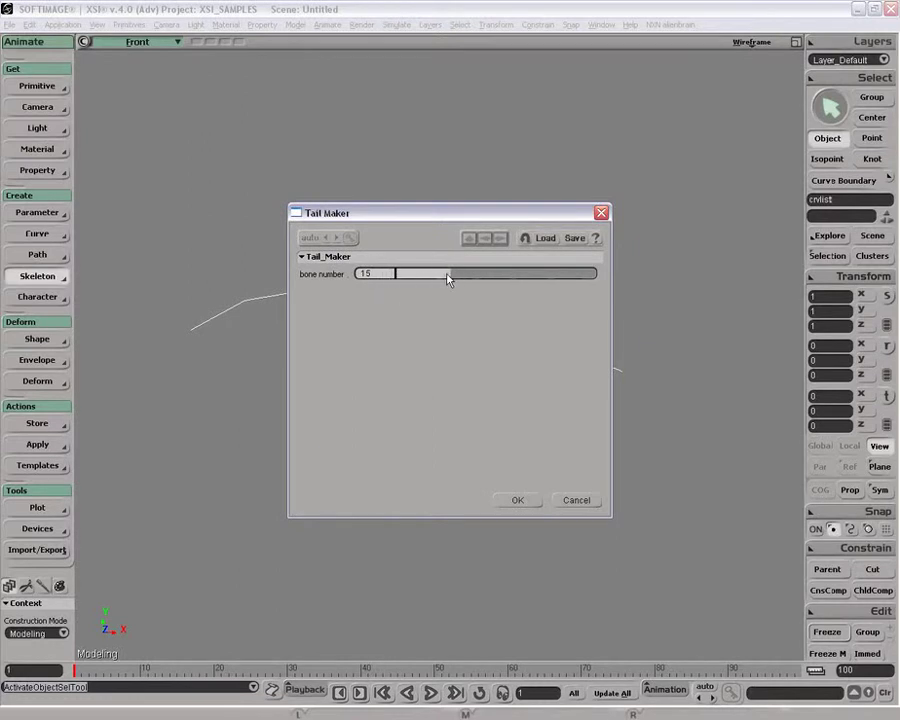
Generate a 14-bone tail from the selected curve and move its root control up and away from the curve.
{"action": "left_click", "coordinate": [513, 499]}
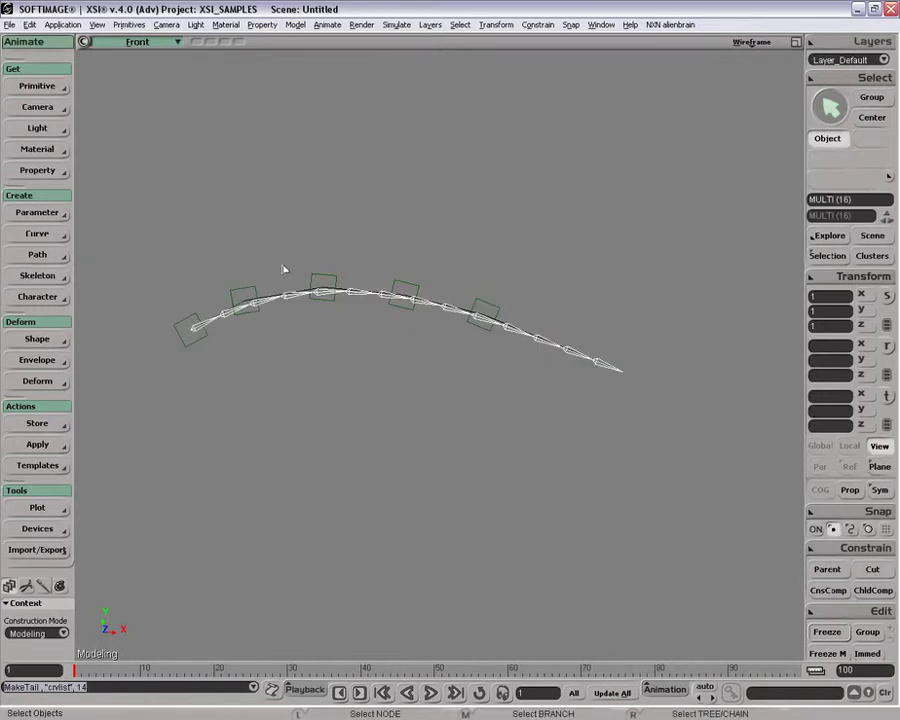
{"action": "key", "text": "v"}
{"action": "left_click_drag", "start_coordinate": [188, 323], "coordinate": [374, 366]}
{"action": "key", "text": "z"}
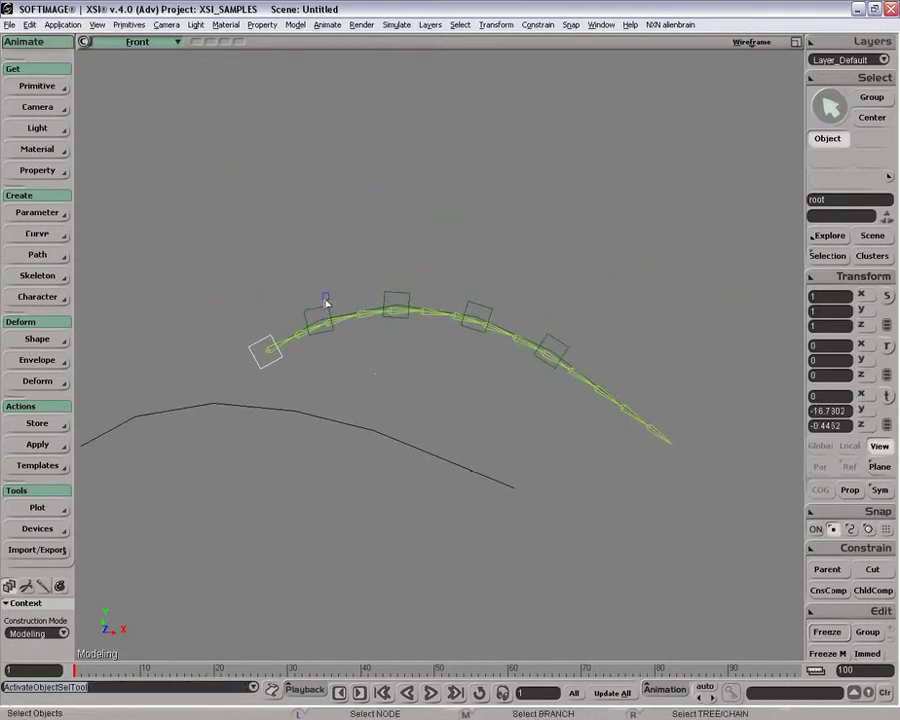
Rotate successive controls along the tail to bend the chain and swing its tip upward.
{"action": "key", "text": "c"}
{"action": "mouse_move", "coordinate": [426, 391]}
{"action": "left_mouse_down"}
{"action": "mouse_move", "coordinate": [438, 374]}
{"action": "mouse_move", "coordinate": [416, 394]}
{"action": "mouse_move", "coordinate": [420, 375]}
{"action": "left_mouse_up"}
{"action": "key", "text": "space"}
{"action": "key", "text": "c"}
{"action": "left_click_drag", "start_coordinate": [492, 356], "coordinate": [477, 334]}
{"action": "key", "text": "space"}
{"action": "key", "text": "c"}
{"action": "mouse_move", "coordinate": [500, 392]}
{"action": "left_mouse_down"}
{"action": "mouse_move", "coordinate": [516, 414]}
{"action": "mouse_move", "coordinate": [530, 392]}
{"action": "mouse_move", "coordinate": [515, 390]}
{"action": "left_mouse_up"}
{"action": "key", "text": "space"}
{"action": "left_click", "coordinate": [317, 309]}
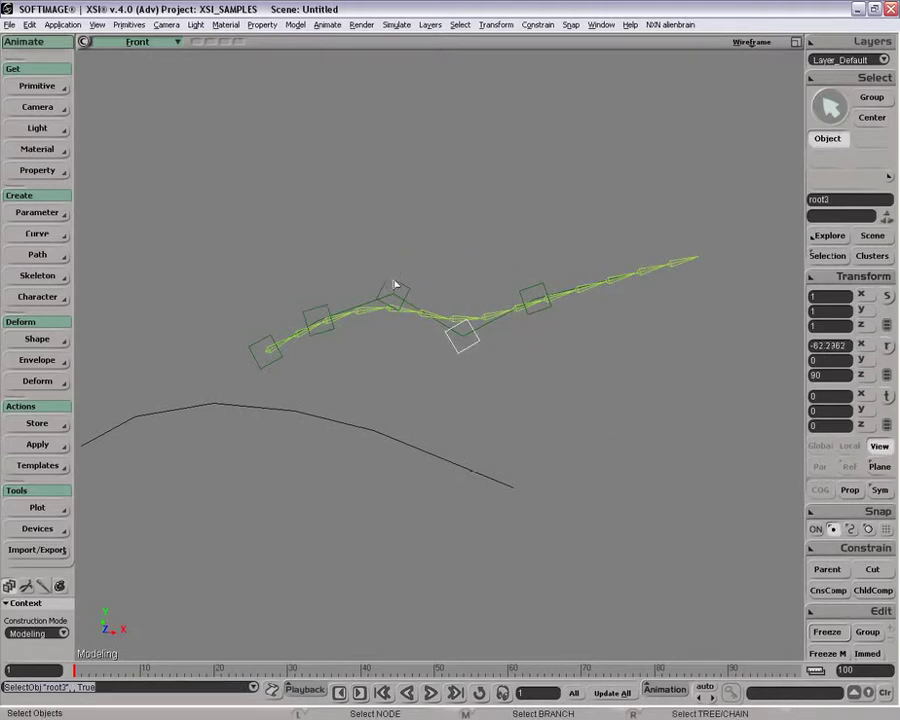
Rotate the third control counterclockwise so the far half of the tail swings steeply upward.
{"action": "left_click", "coordinate": [394, 285]}
{"action": "key", "text": "c"}
{"action": "left_click_drag", "start_coordinate": [422, 396], "coordinate": [441, 368]}
{"action": "key", "text": "space"}
{"action": "key", "text": "s"}
{"action": "left_click_drag", "start_coordinate": [393, 255], "coordinate": [448, 337]}
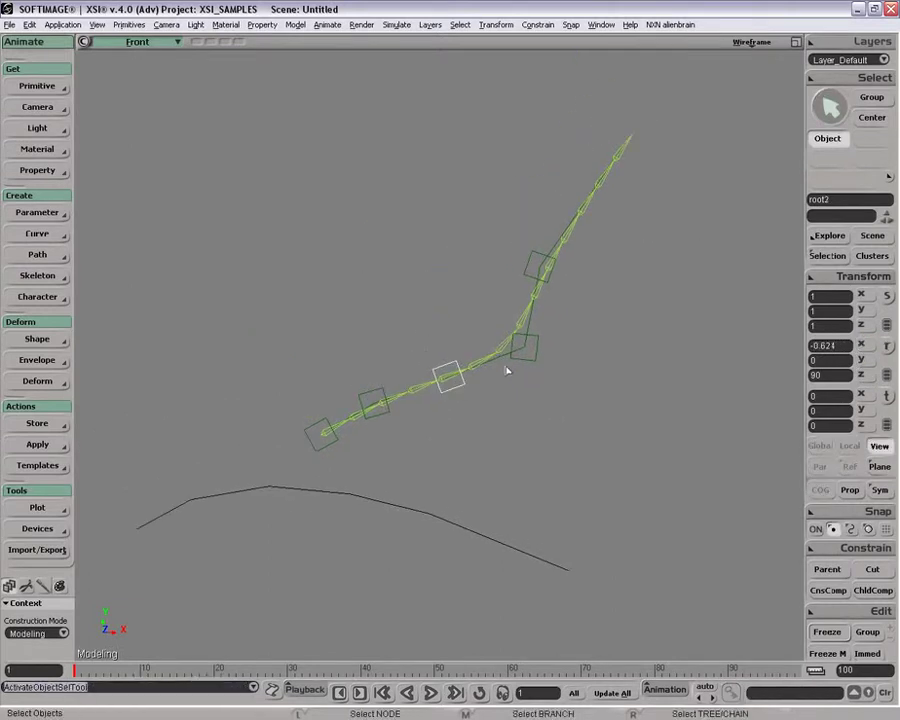
Rotate the tail's root control clockwise until the base of the chain lies level.
{"action": "left_click", "coordinate": [318, 425]}
{"action": "key", "text": "c"}
{"action": "left_click_drag", "start_coordinate": [372, 374], "coordinate": [400, 346]}
{"action": "key", "text": "space"}
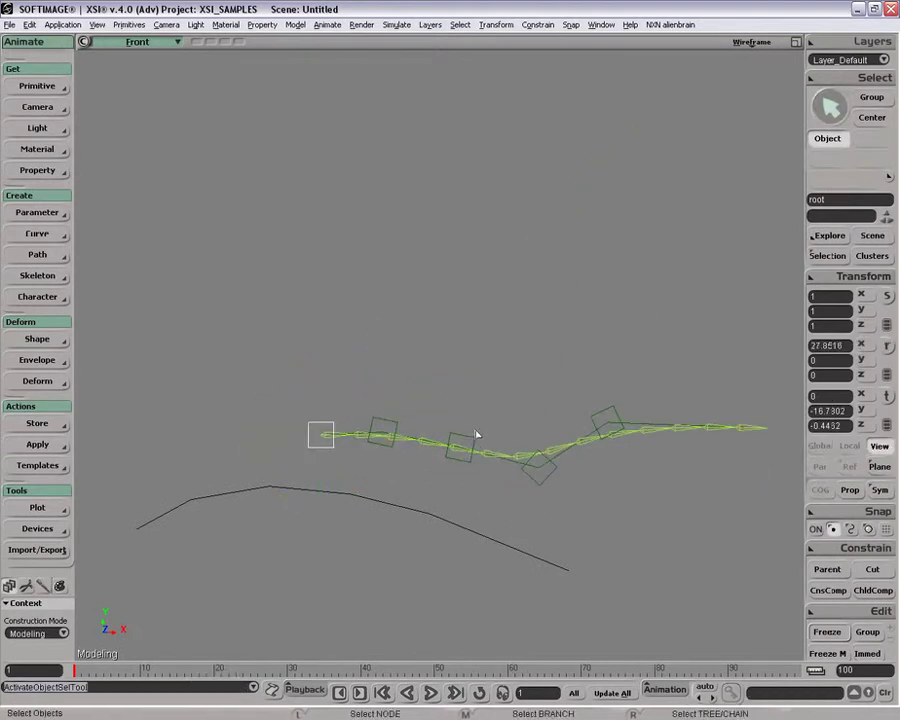
Rotate the third and fifth controls to curl the tail's end upward and back over the base.
{"action": "left_click", "coordinate": [460, 446]}
{"action": "key", "text": "c"}
{"action": "left_click_drag", "start_coordinate": [528, 511], "coordinate": [551, 396]}
{"action": "key", "text": "space"}
{"action": "left_click", "coordinate": [562, 352]}
{"action": "key", "text": "c"}
{"action": "left_click_drag", "start_coordinate": [620, 474], "coordinate": [602, 442]}
{"action": "key", "text": "space"}
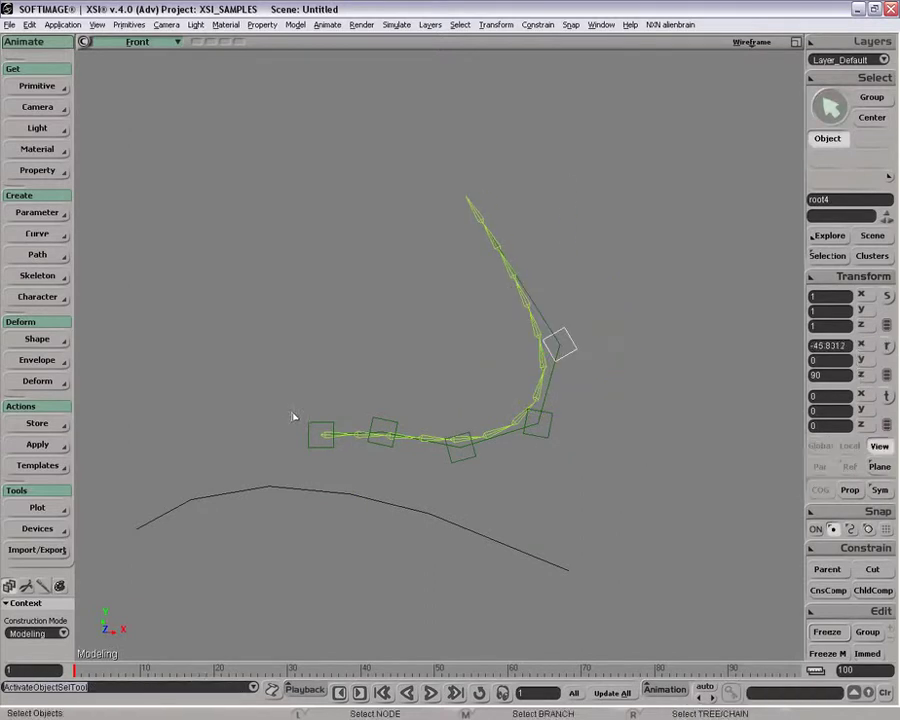
Move the root control around in the front view to test how the curled tail follows.
{"action": "left_click", "coordinate": [310, 425]}
{"action": "key", "text": "v"}
{"action": "left_click_drag", "start_coordinate": [226, 394], "coordinate": [266, 335]}
{"action": "key", "text": "z"}
{"action": "right_click_drag", "start_coordinate": [266, 335], "coordinate": [298, 346]}
{"action": "left_click_drag", "start_coordinate": [298, 346], "coordinate": [211, 328]}
{"action": "key", "text": "z"}
{"action": "middle_click_drag", "start_coordinate": [213, 329], "coordinate": [258, 348]}
{"action": "key", "text": "space"}
Rotate the fourth and fifth controls to open the curl into a gentle upward bend.
{"action": "left_click", "coordinate": [519, 345]}
{"action": "key", "text": "c"}
{"action": "left_click_drag", "start_coordinate": [576, 368], "coordinate": [609, 320]}
{"action": "left_click", "coordinate": [596, 287]}
{"action": "key", "text": "c"}
{"action": "left_click_drag", "start_coordinate": [671, 345], "coordinate": [730, 388]}
{"action": "key", "text": "space"}
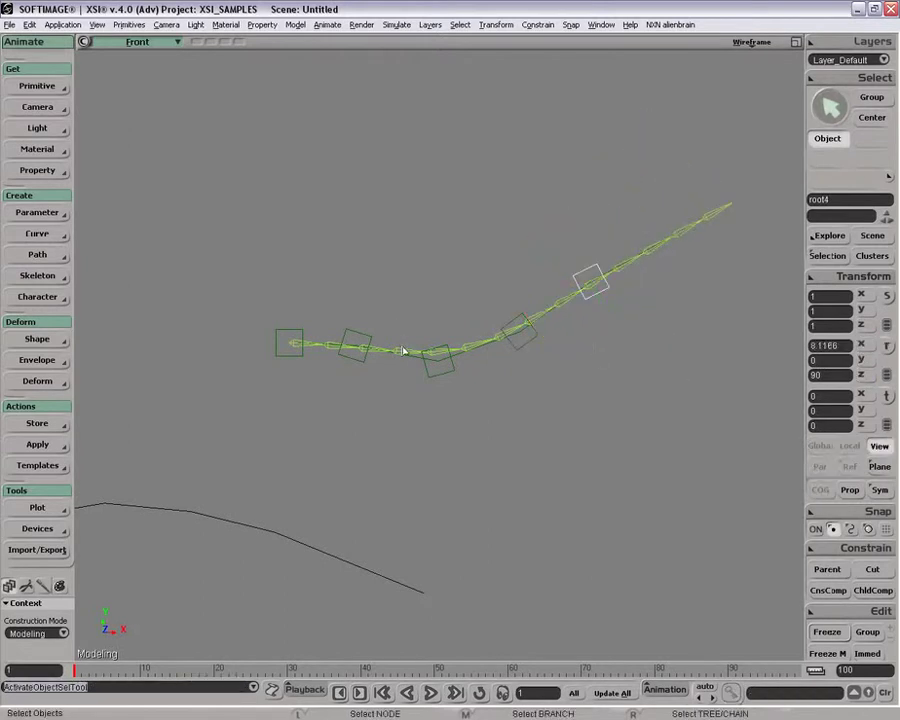
Rotate the third control clockwise to bring the far half of the tail down to nearly horizontal.
{"action": "left_click", "coordinate": [459, 351]}
{"action": "left_click", "coordinate": [411, 352]}
{"action": "key", "text": "c"}
{"action": "left_click_drag", "start_coordinate": [507, 414], "coordinate": [512, 401]}
{"action": "key", "text": "space"}
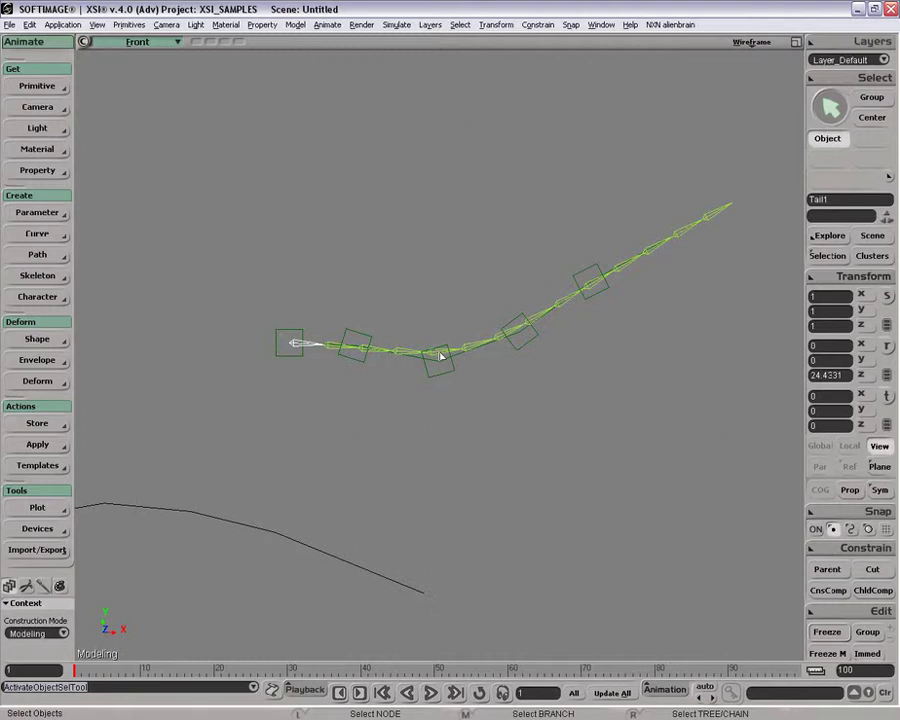
{"action": "left_click", "coordinate": [452, 384]}
{"action": "key", "text": "c"}
{"action": "mouse_move", "coordinate": [542, 414]}
{"action": "left_mouse_down"}
{"action": "mouse_move", "coordinate": [542, 390]}
{"action": "mouse_move", "coordinate": [534, 418]}
{"action": "mouse_move", "coordinate": [534, 402]}
{"action": "left_mouse_up"}
{"action": "key", "text": "space"}
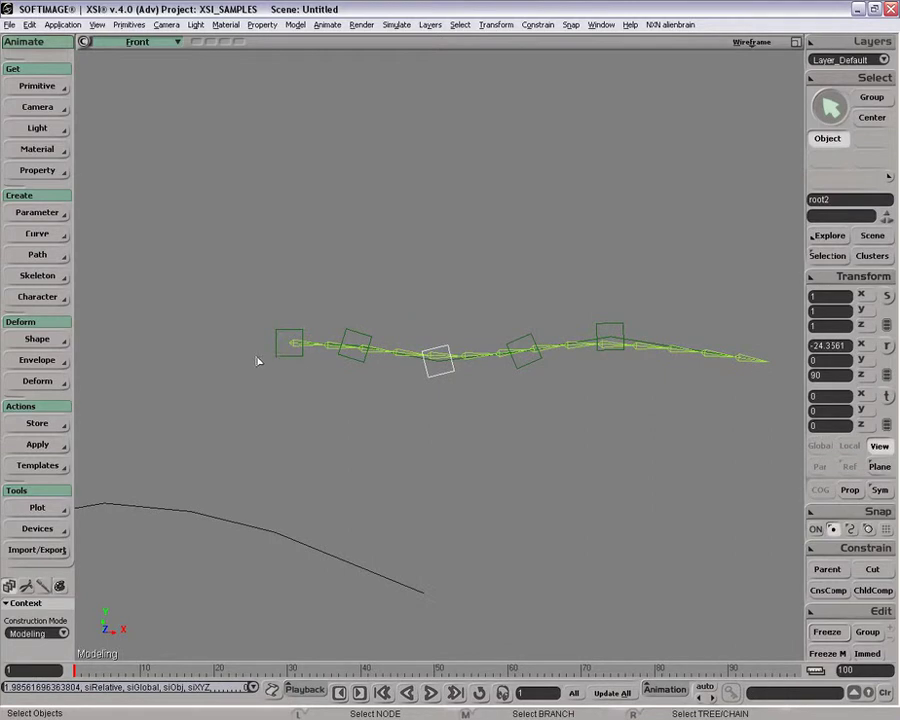
Move the root control of the straightened tail around to test its spring motion.
{"action": "left_click", "coordinate": [297, 334]}
{"action": "key", "text": "v"}
{"action": "mouse_move", "coordinate": [370, 441]}
{"action": "left_mouse_down"}
{"action": "mouse_move", "coordinate": [322, 462]}
{"action": "mouse_move", "coordinate": [333, 471]}
{"action": "mouse_move", "coordinate": [343, 424]}
{"action": "mouse_move", "coordinate": [360, 426]}
{"action": "left_mouse_up"}
{"action": "key", "text": "z"}
{"action": "right_click_drag", "start_coordinate": [360, 426], "coordinate": [267, 432]}
{"action": "left_click_drag", "start_coordinate": [267, 432], "coordinate": [265, 435]}
Select the whole tail hierarchy and delete it.
{"action": "key", "text": "space"}
{"action": "middle_click_drag", "start_coordinate": [279, 321], "coordinate": [374, 387]}
{"action": "key", "text": "Delete"}
Select the remaining curve and create a new tail from it with a bone number of 7.
{"action": "key", "text": "space"}
{"action": "left_click_drag", "start_coordinate": [228, 400], "coordinate": [226, 472]}
{"action": "key", "text": "z"}
{"action": "left_click_drag", "start_coordinate": [226, 472], "coordinate": [312, 425]}
{"action": "left_click", "coordinate": [37, 275]}
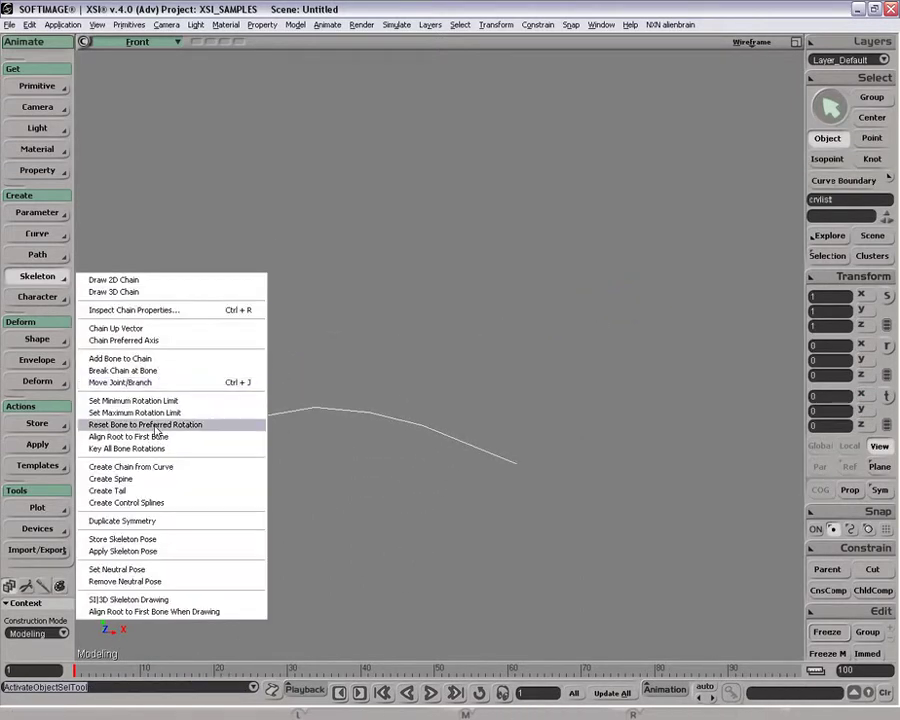
{"action": "left_click", "coordinate": [160, 487]}
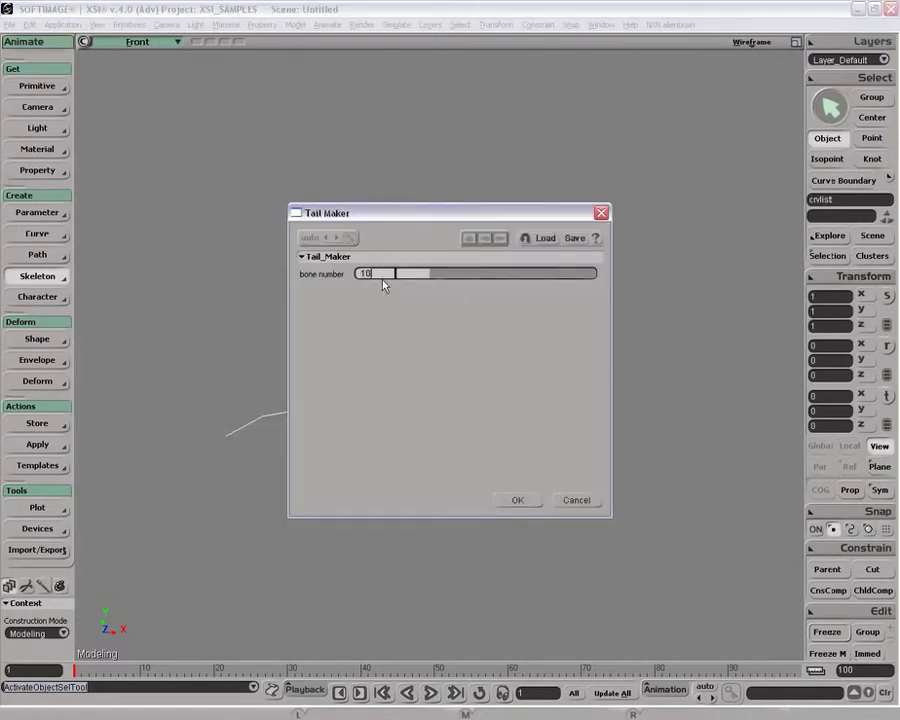
{"action": "left_click", "coordinate": [519, 501]}
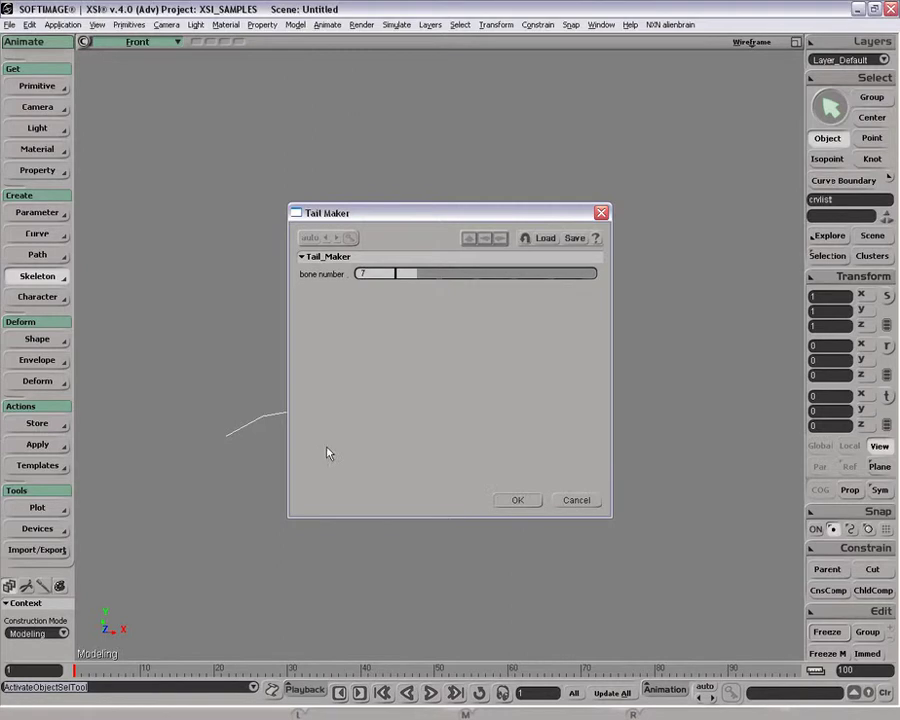
Move the new tail's root control up and away from the curve.
{"action": "left_click", "coordinate": [228, 442]}
{"action": "key", "text": "v"}
{"action": "left_click_drag", "start_coordinate": [330, 498], "coordinate": [405, 435]}
{"action": "key", "text": "z"}
{"action": "middle_click", "coordinate": [405, 434]}
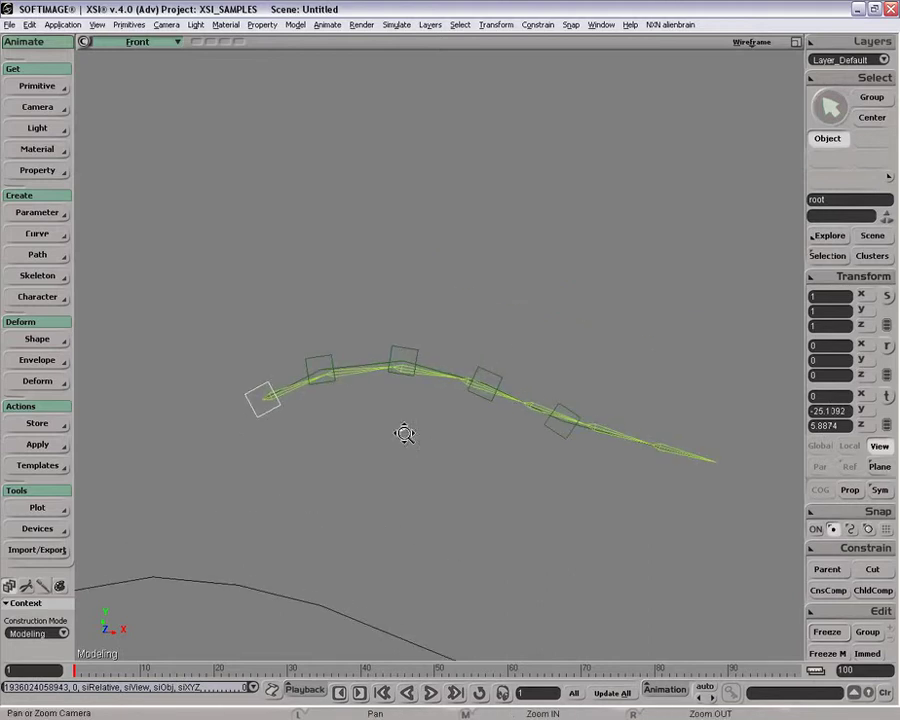
Unhide the hidden effectors of the whole tail hierarchy and select the one at the second control.
{"action": "key", "text": "space"}
{"action": "key", "text": "f"}
{"action": "key", "text": "a"}
{"action": "key", "text": "z"}
{"action": "left_click_drag", "start_coordinate": [484, 302], "coordinate": [388, 376]}
{"action": "middle_click", "coordinate": [388, 376]}
{"action": "middle_click", "coordinate": [197, 342]}
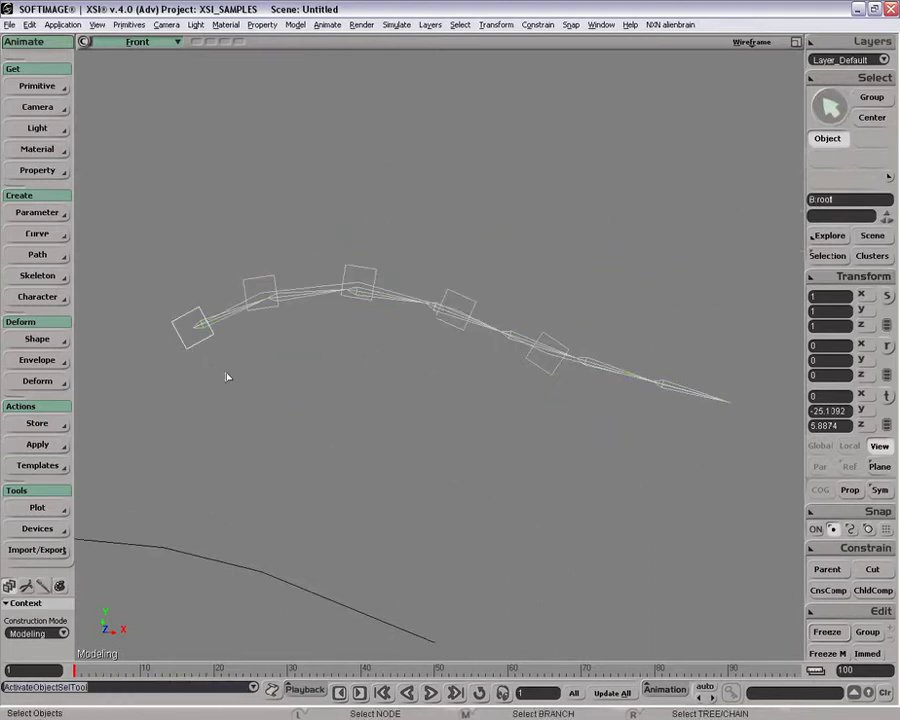
{"action": "key", "text": "h"}
{"action": "left_click", "coordinate": [280, 271]}
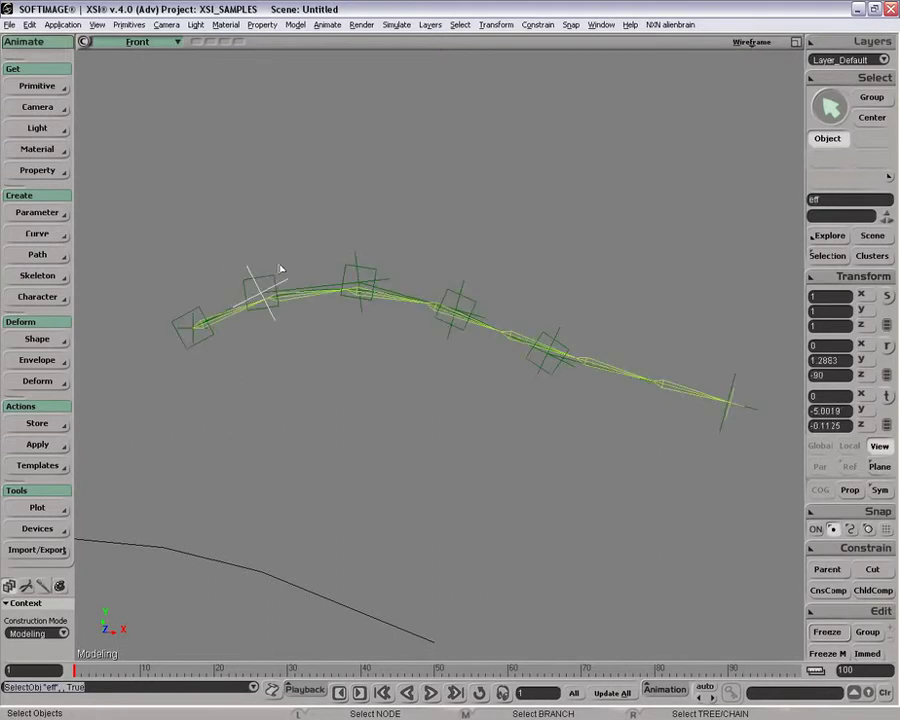
Open the Spring properties of the selected effector under its Global Transform's Pos X in the explorer.
{"action": "key", "text": "8"}
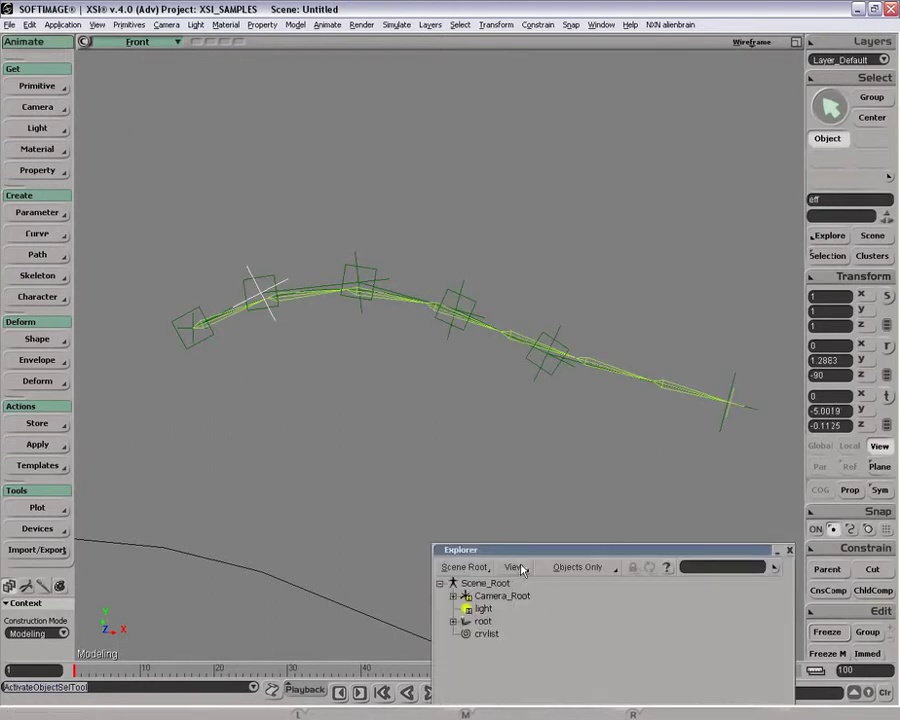
{"action": "left_click_drag", "start_coordinate": [525, 545], "coordinate": [525, 464]}
{"action": "key", "text": "e"}
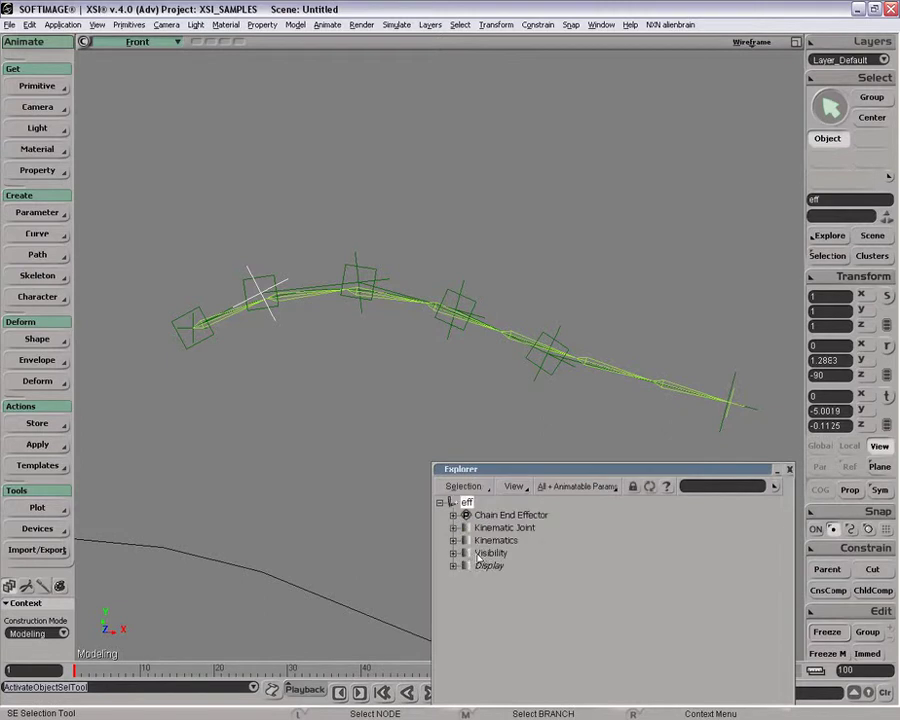
{"action": "left_click", "coordinate": [453, 540]}
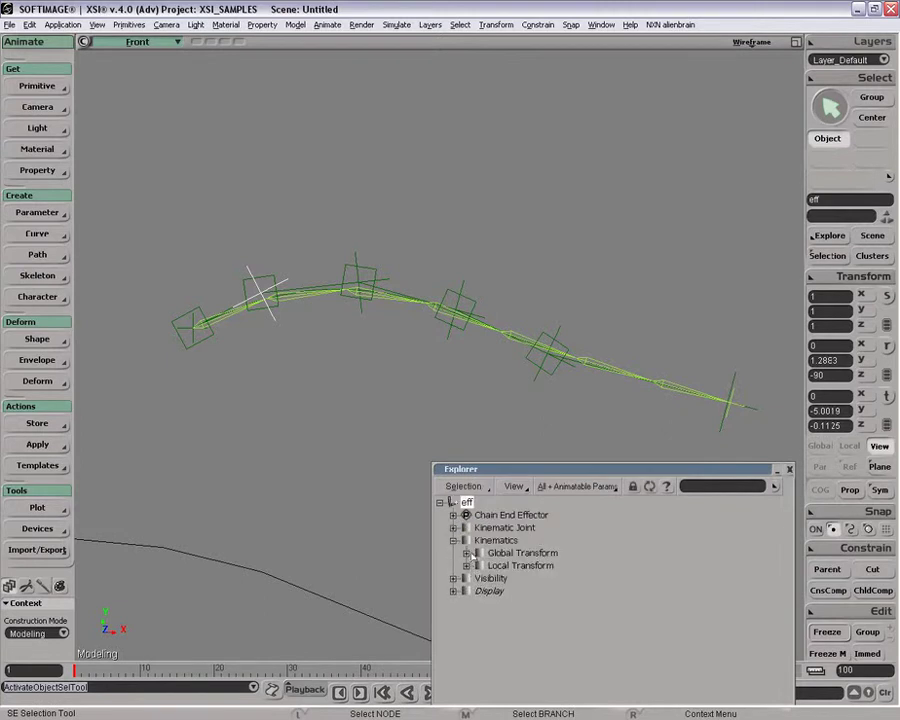
{"action": "left_click", "coordinate": [466, 553]}
{"action": "left_click", "coordinate": [480, 566]}
{"action": "left_click", "coordinate": [493, 578]}
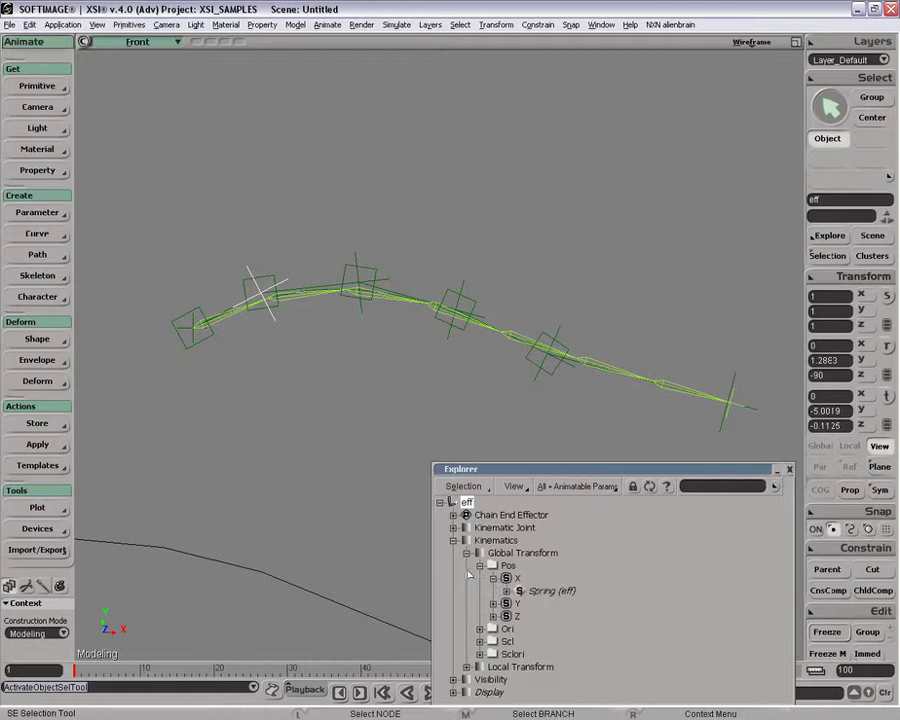
{"action": "left_click", "coordinate": [522, 591]}
Select all five spring effectors for shared Spring editing, close the explorer and move the property page clear of the tail.
{"action": "left_click_drag", "start_coordinate": [281, 242], "coordinate": [272, 393]}
{"action": "left_click_drag", "start_coordinate": [331, 249], "coordinate": [474, 288], "text": "shift"}
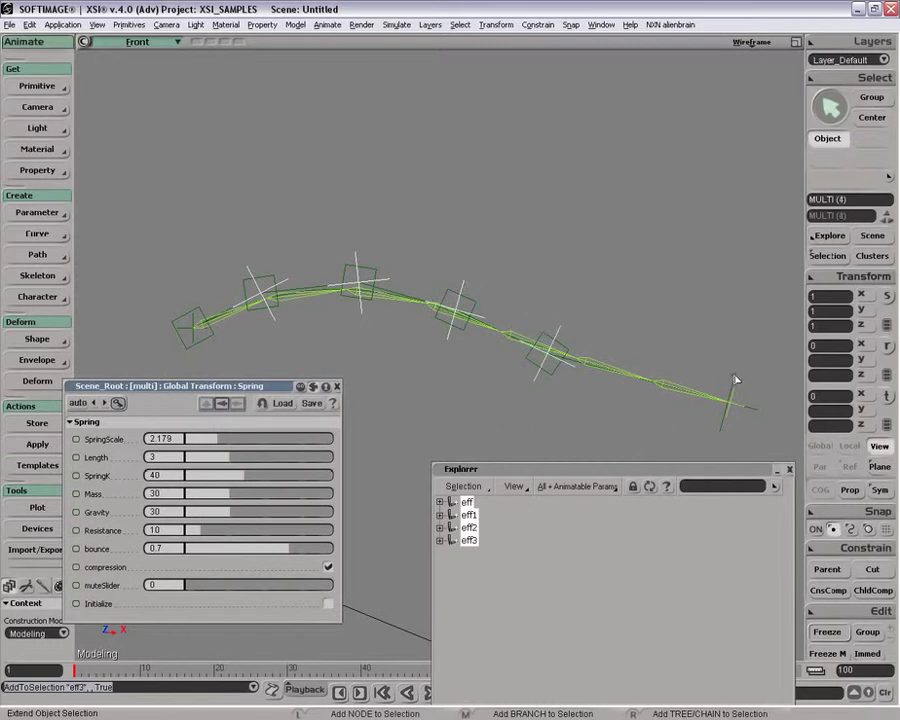
{"action": "left_click", "coordinate": [790, 471]}
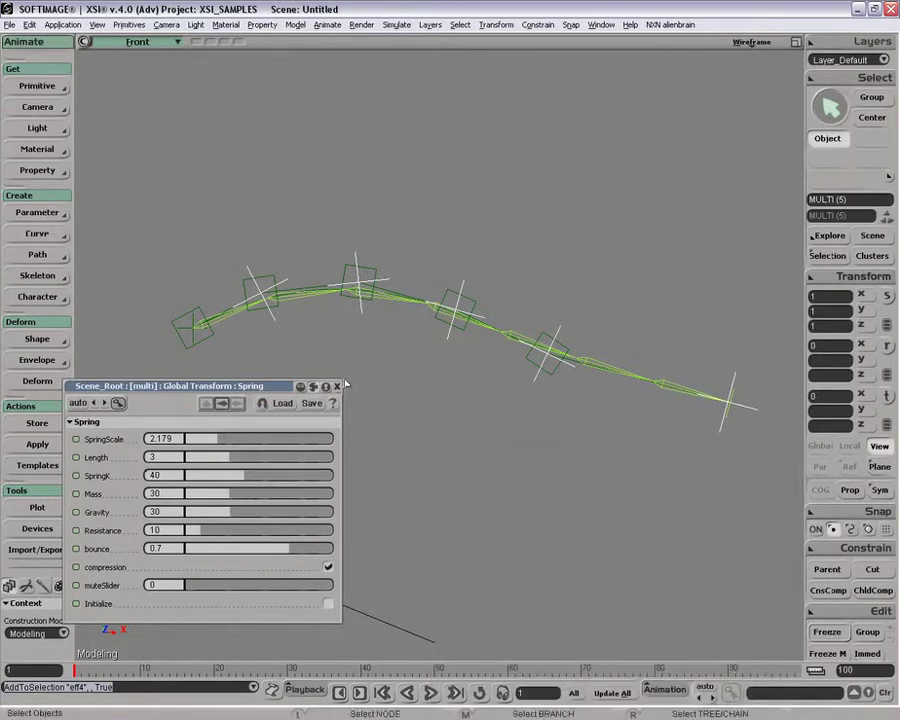
{"action": "left_click_drag", "start_coordinate": [250, 396], "coordinate": [223, 104]}
Examine the line-shaped bones and effectors that connect the tail's controls.
{"action": "key", "text": "z"}
{"action": "right_click", "coordinate": [388, 276]}
{"action": "left_click_drag", "start_coordinate": [389, 277], "coordinate": [413, 394]}
{"action": "left_click", "coordinate": [412, 379]}
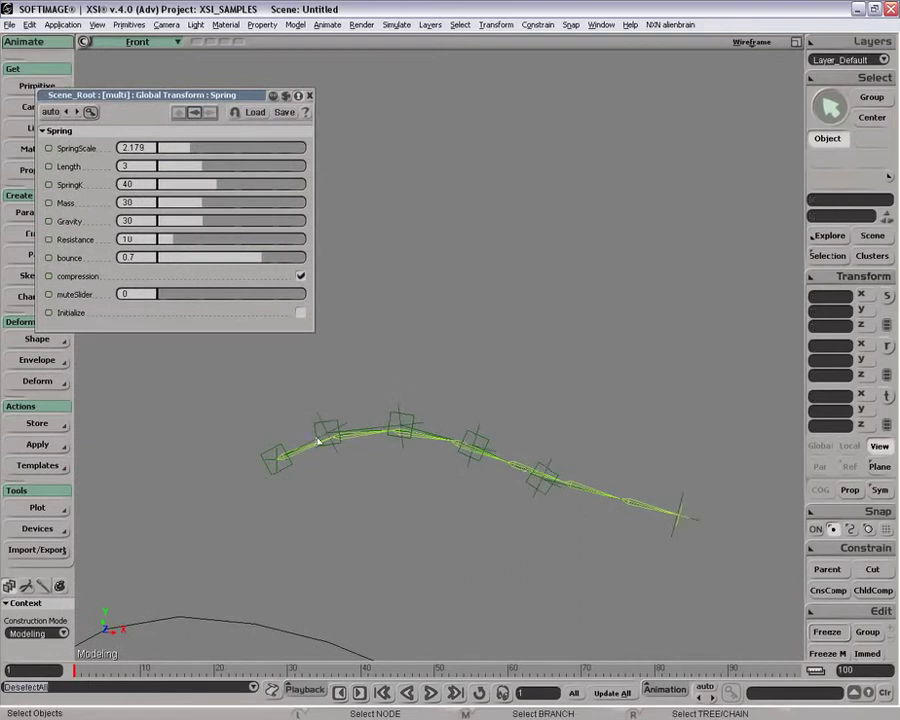
{"action": "left_click", "coordinate": [371, 431]}
{"action": "key", "text": "z"}
{"action": "middle_click_drag", "start_coordinate": [374, 432], "coordinate": [320, 453]}
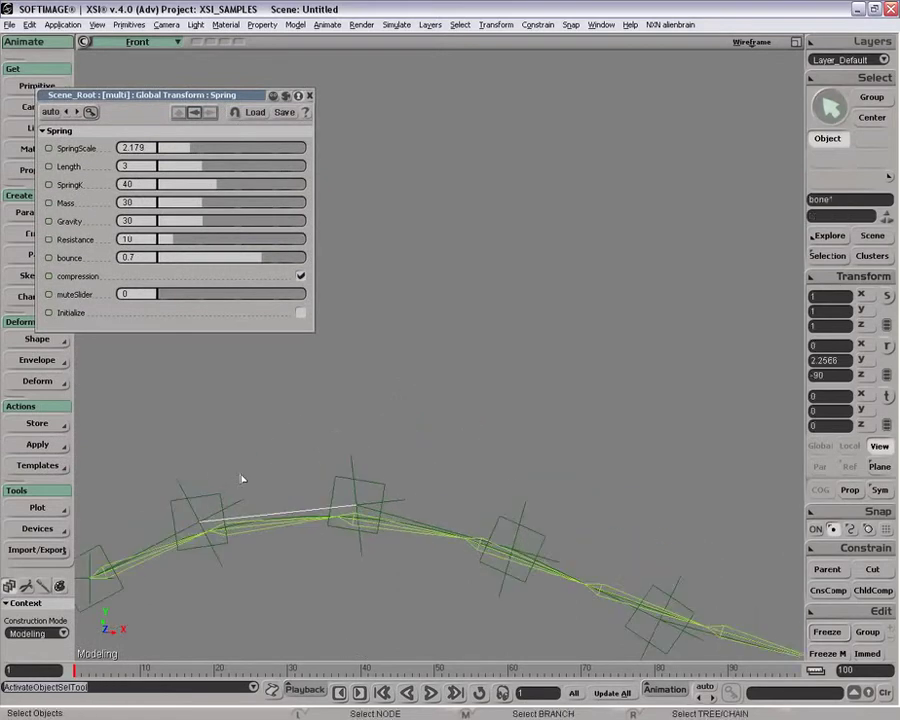
{"action": "middle_click", "coordinate": [201, 493]}
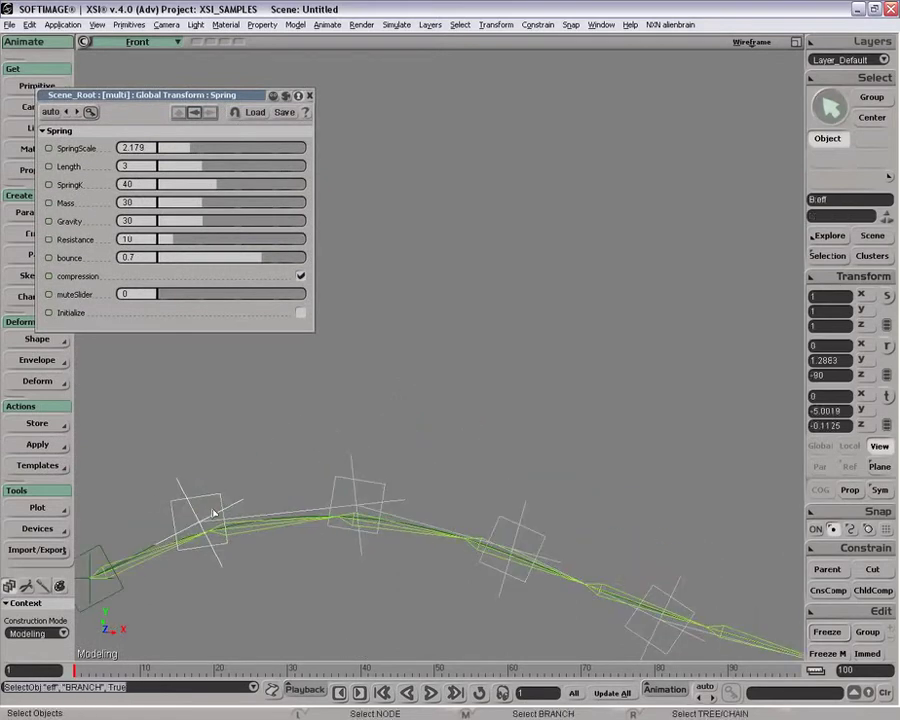
{"action": "left_click", "coordinate": [248, 512]}
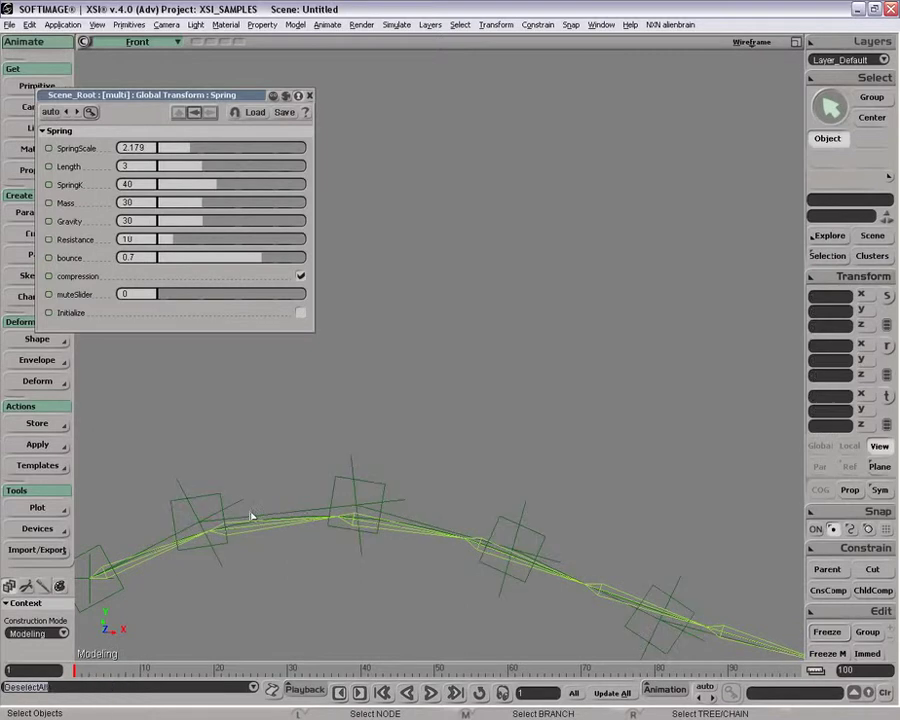
Inspect the Chain Bone display settings of the line-shaped bone ending at the third control, and close its properties.
{"action": "left_click", "coordinate": [343, 509]}
{"action": "key", "text": "Return"}
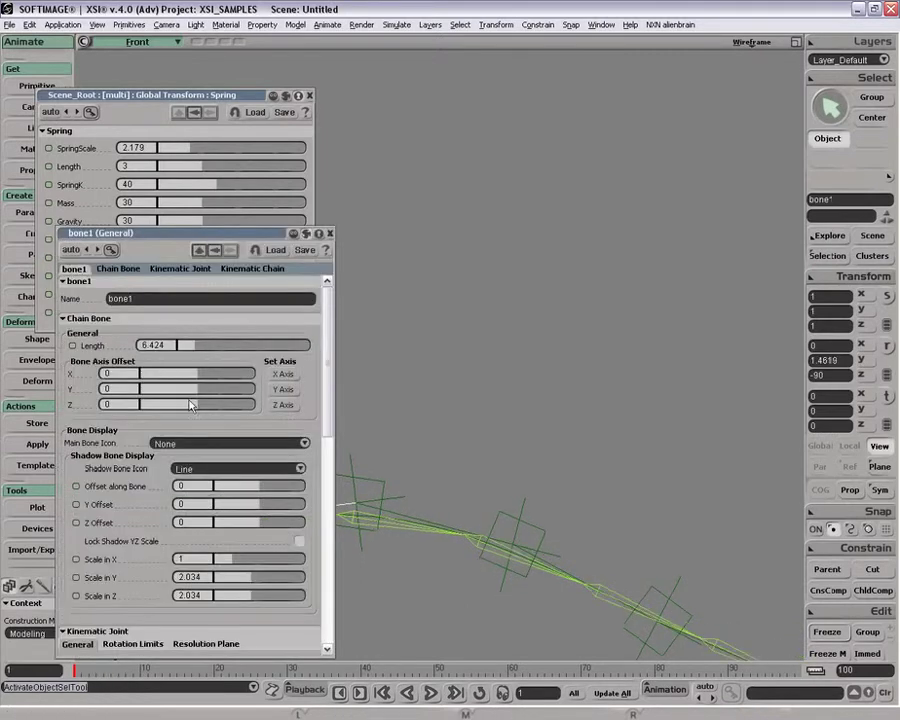
{"action": "scroll", "coordinate": [330, 365], "scroll_direction": "down", "scroll_amount": 5}
{"action": "scroll", "coordinate": [325, 355], "scroll_direction": "up", "scroll_amount": 5}
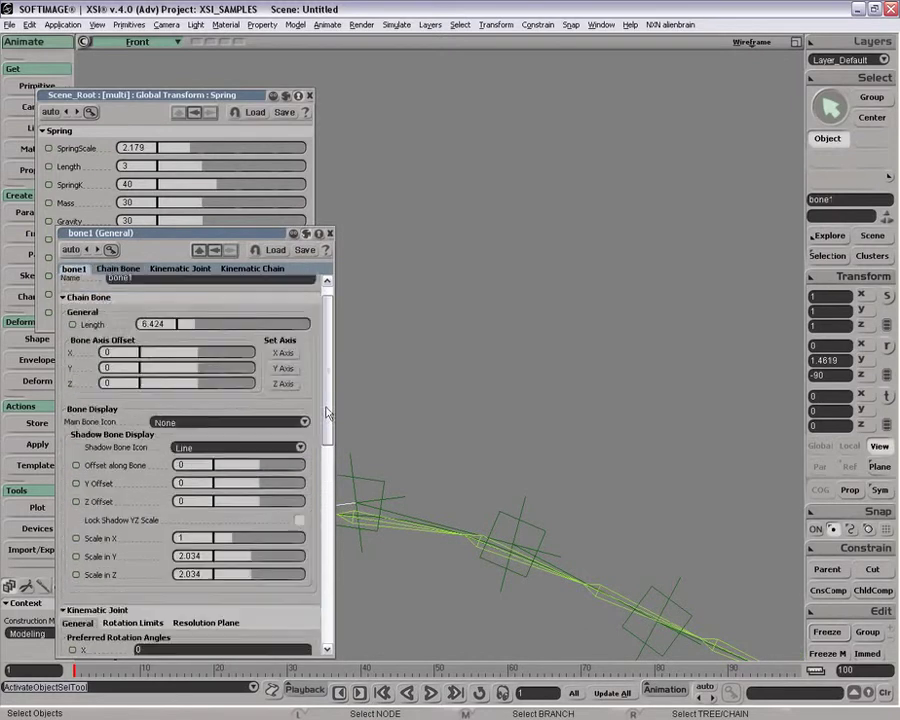
{"action": "scroll", "coordinate": [195, 440], "scroll_direction": "down", "scroll_amount": 2}
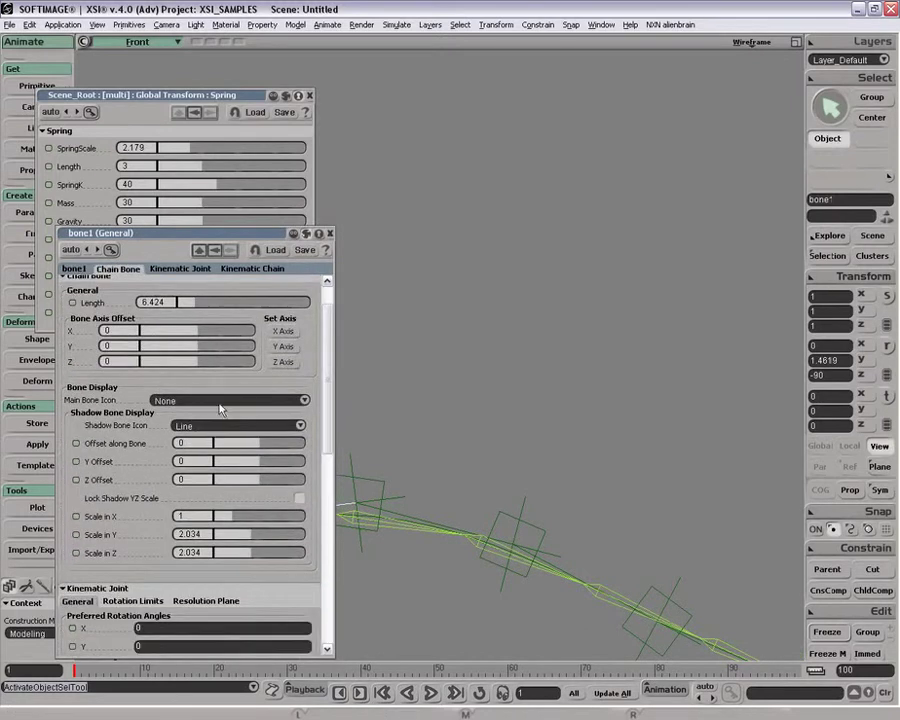
{"action": "left_click", "coordinate": [330, 233]}
Select the spring effectors along the tail, leaving out the one at the tip, and hide them.
{"action": "key", "text": "z"}
{"action": "left_click_drag", "start_coordinate": [203, 505], "coordinate": [395, 434]}
{"action": "right_click_drag", "start_coordinate": [395, 434], "coordinate": [238, 440]}
{"action": "left_click_drag", "start_coordinate": [376, 389], "coordinate": [397, 400]}
{"action": "left_click_drag", "start_coordinate": [506, 371], "coordinate": [545, 381], "text": "shift"}
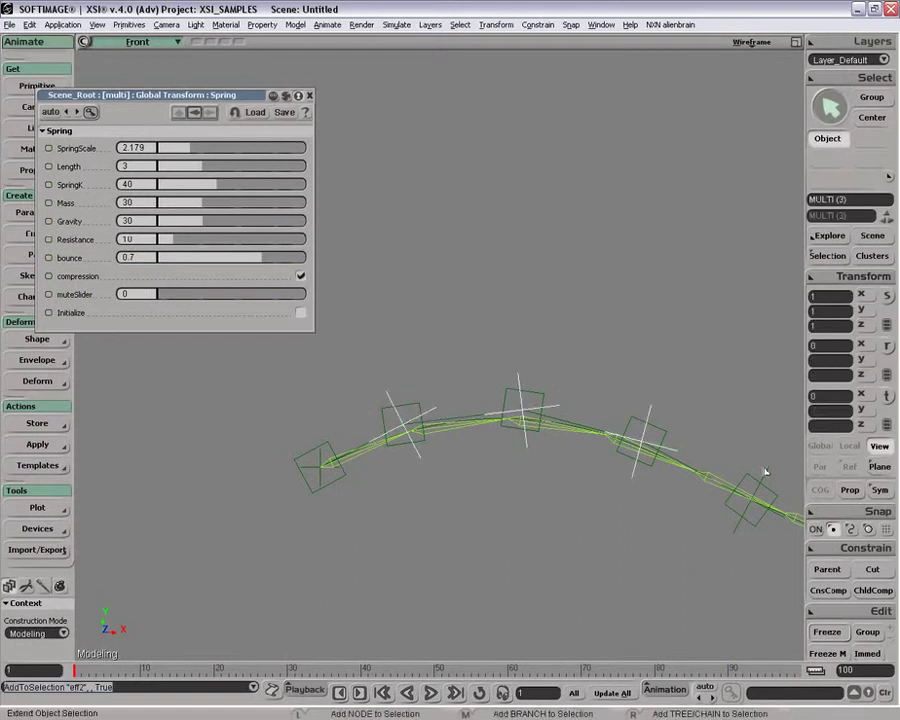
{"action": "left_click_drag", "start_coordinate": [766, 471], "coordinate": [705, 484], "text": "shift"}
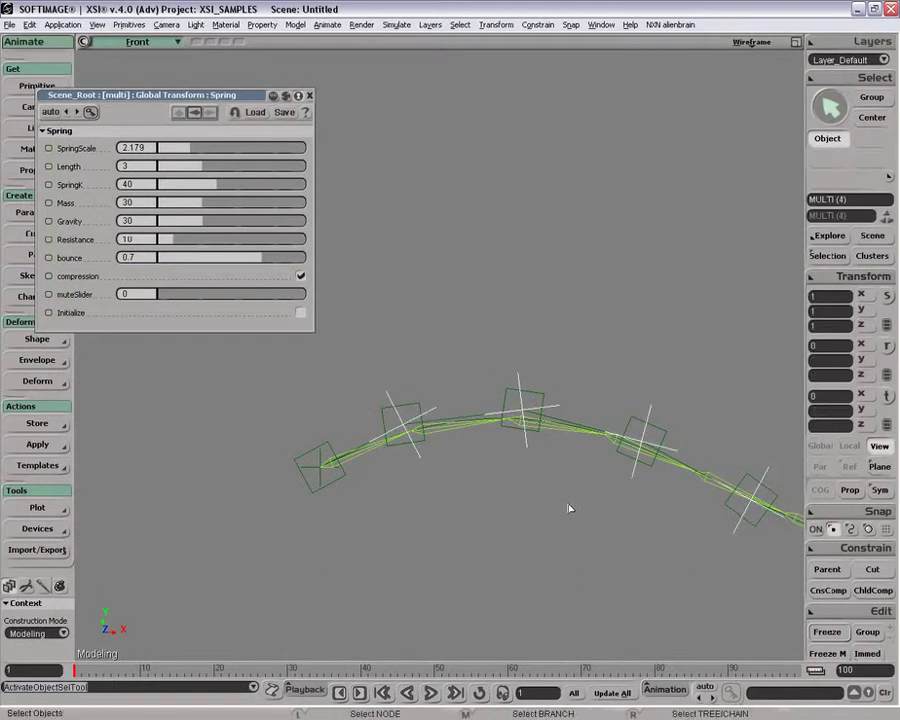
{"action": "left_click_drag", "start_coordinate": [578, 506], "coordinate": [472, 512]}
{"action": "key", "text": "h"}
{"action": "key", "text": "z"}
{"action": "right_click_drag", "start_coordinate": [495, 494], "coordinate": [477, 492]}
{"action": "left_click_drag", "start_coordinate": [477, 492], "coordinate": [484, 510]}
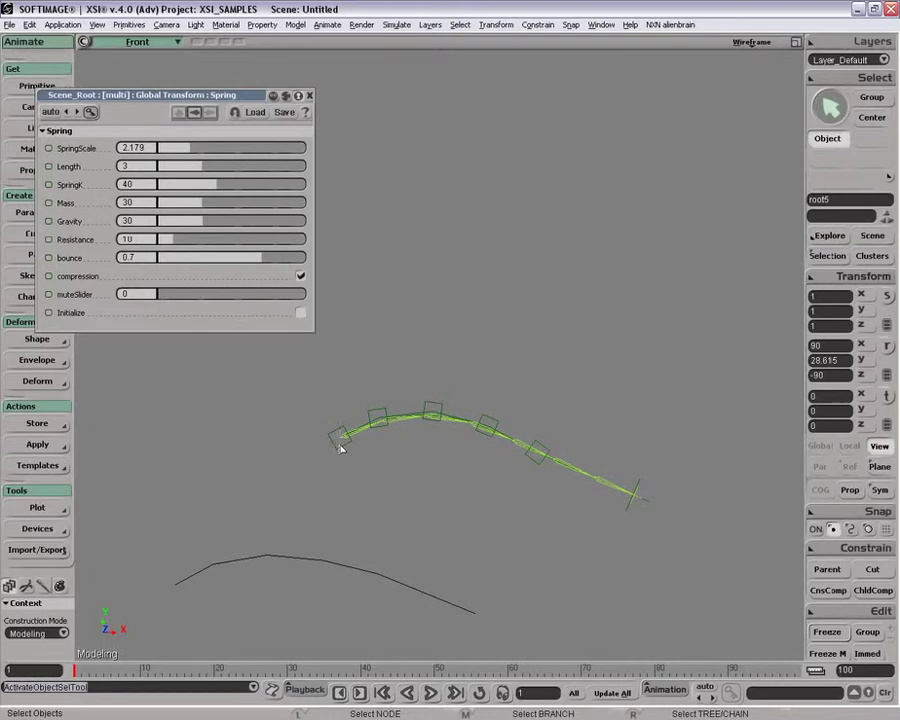
Move the tail's root control around the front view to test how the springs make the chain follow.
{"action": "key", "text": "v"}
{"action": "left_click_drag", "start_coordinate": [449, 509], "coordinate": [483, 532]}
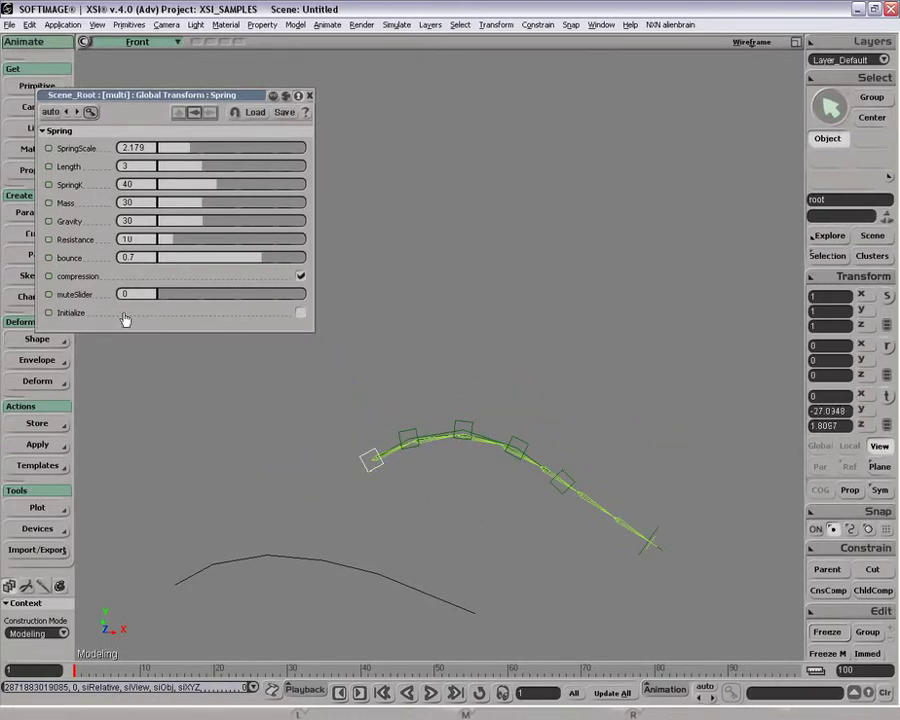
{"action": "key", "text": "z"}
{"action": "left_click_drag", "start_coordinate": [367, 466], "coordinate": [326, 460]}
{"action": "key", "text": "v"}
{"action": "left_click_drag", "start_coordinate": [267, 462], "coordinate": [392, 573]}
{"action": "key", "text": "space"}
{"action": "key", "text": "v"}
{"action": "key", "text": "space"}
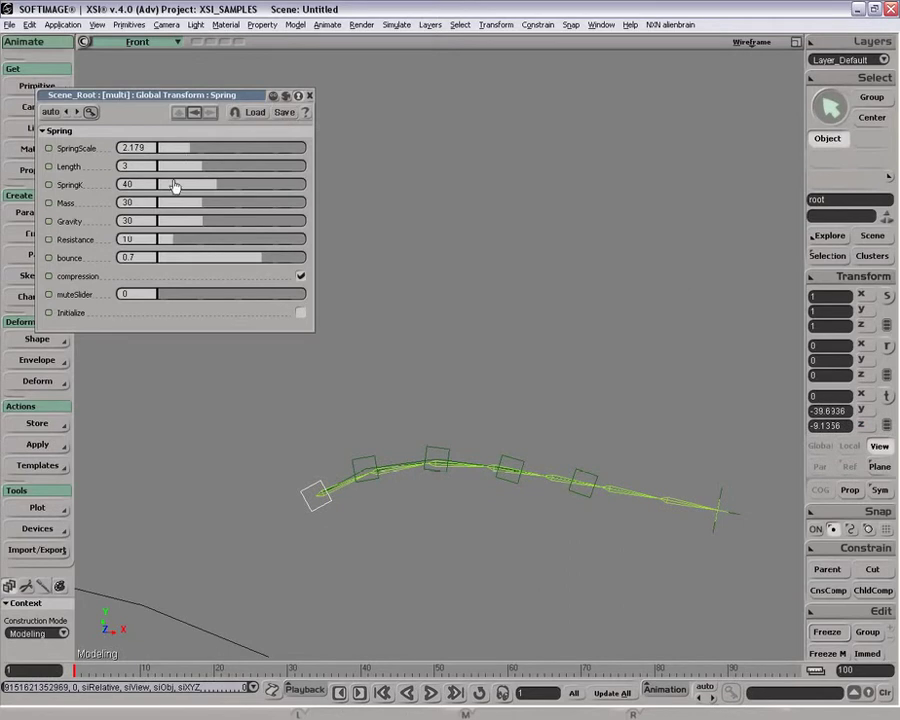
Draw a small arched linear curve with five points below the existing tail curve in the front view.
{"action": "key", "text": "s"}
{"action": "left_click_drag", "start_coordinate": [261, 472], "coordinate": [268, 410]}
{"action": "left_click_drag", "start_coordinate": [140, 95], "coordinate": [231, 66]}
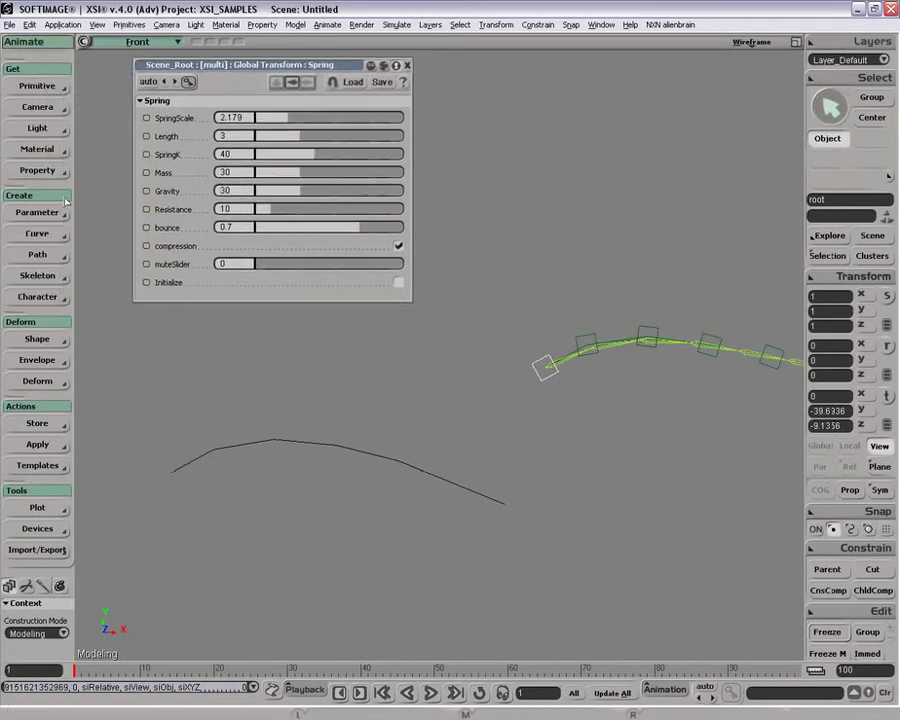
{"action": "left_click", "coordinate": [46, 241]}
{"action": "left_click", "coordinate": [124, 270]}
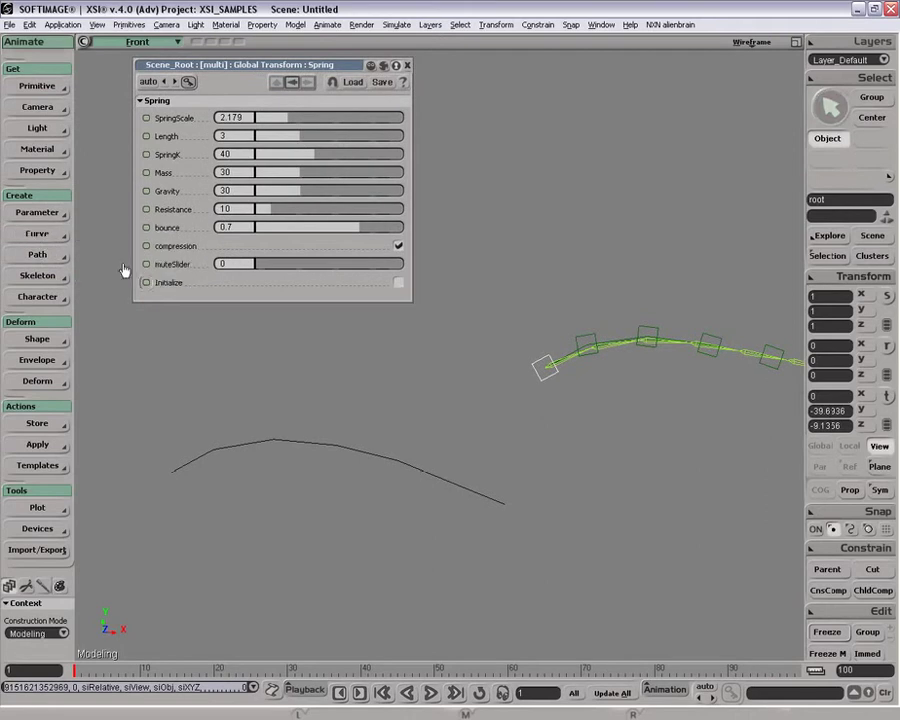
{"action": "left_click", "coordinate": [201, 520]}
{"action": "left_click", "coordinate": [217, 517]}
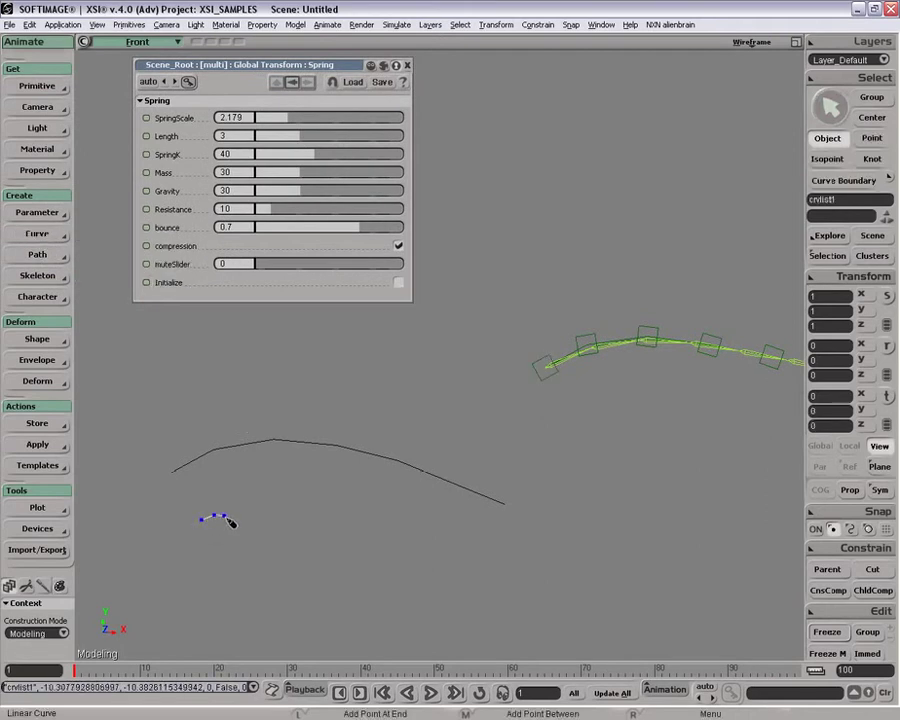
{"action": "key", "text": "space"}
Create a tail with 10 bones from the small curve.
{"action": "key", "text": "f"}
{"action": "key", "text": "z"}
{"action": "right_click_drag", "start_coordinate": [252, 522], "coordinate": [254, 493]}
{"action": "left_click_drag", "start_coordinate": [254, 493], "coordinate": [233, 570]}
{"action": "right_click_drag", "start_coordinate": [233, 570], "coordinate": [173, 496]}
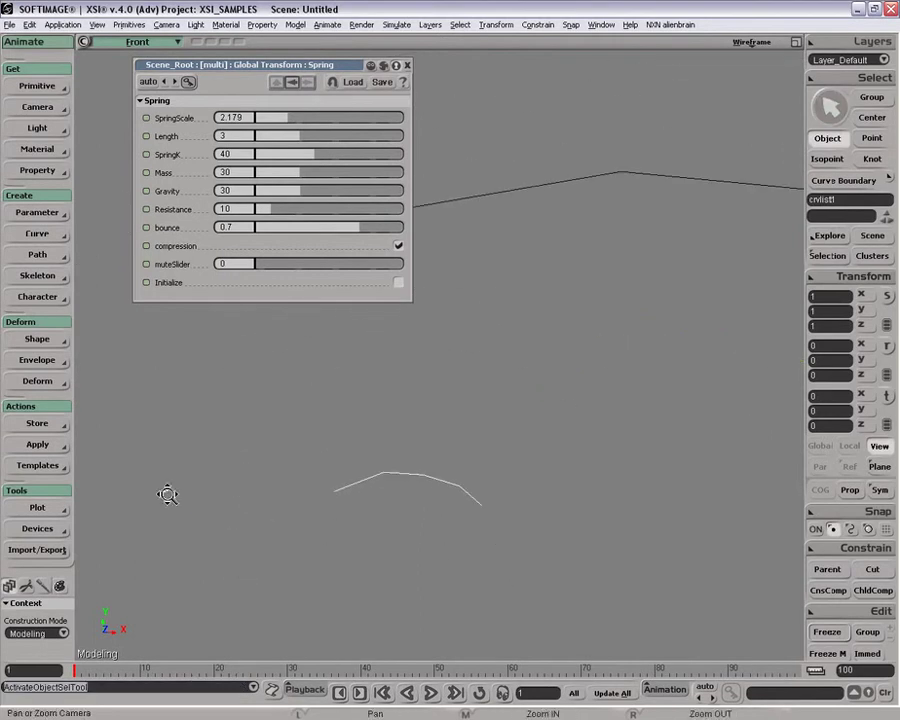
{"action": "left_click", "coordinate": [50, 279]}
{"action": "mouse_move", "coordinate": [45, 277]}
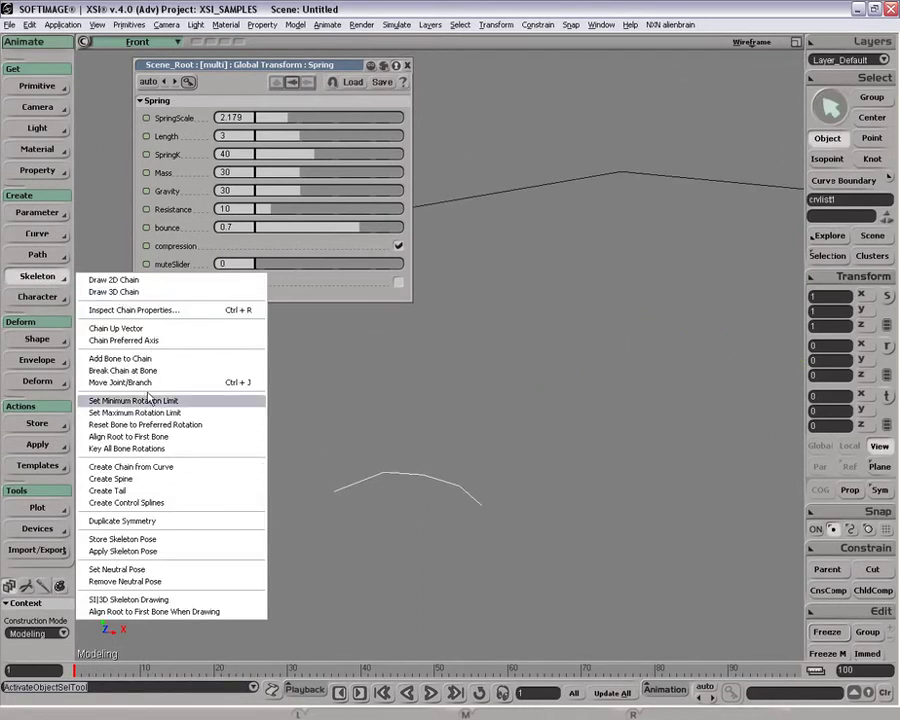
{"action": "left_click", "coordinate": [140, 484]}
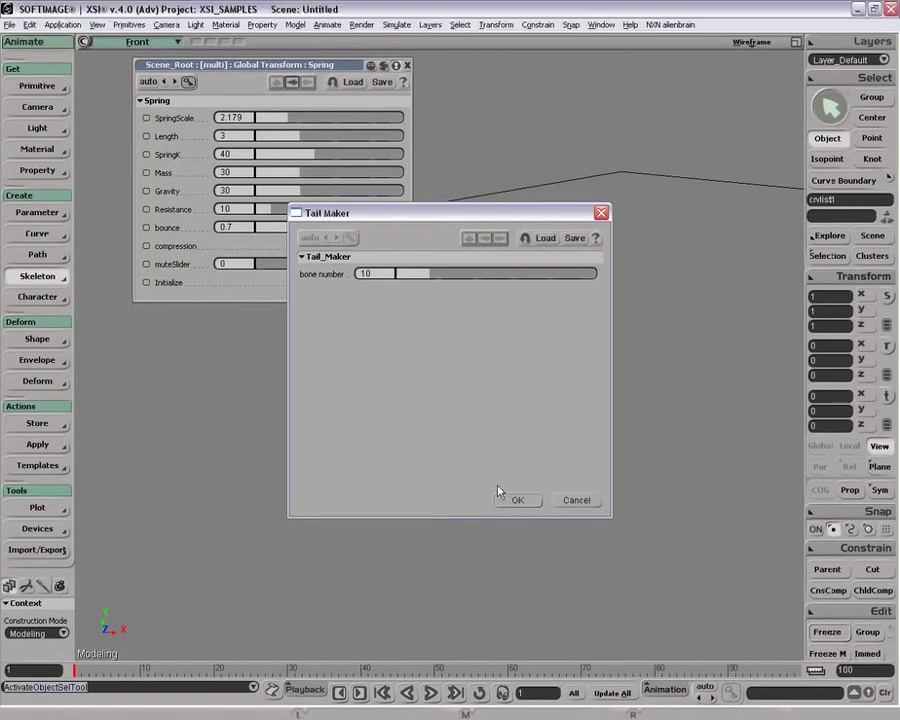
{"action": "key", "text": "Return"}
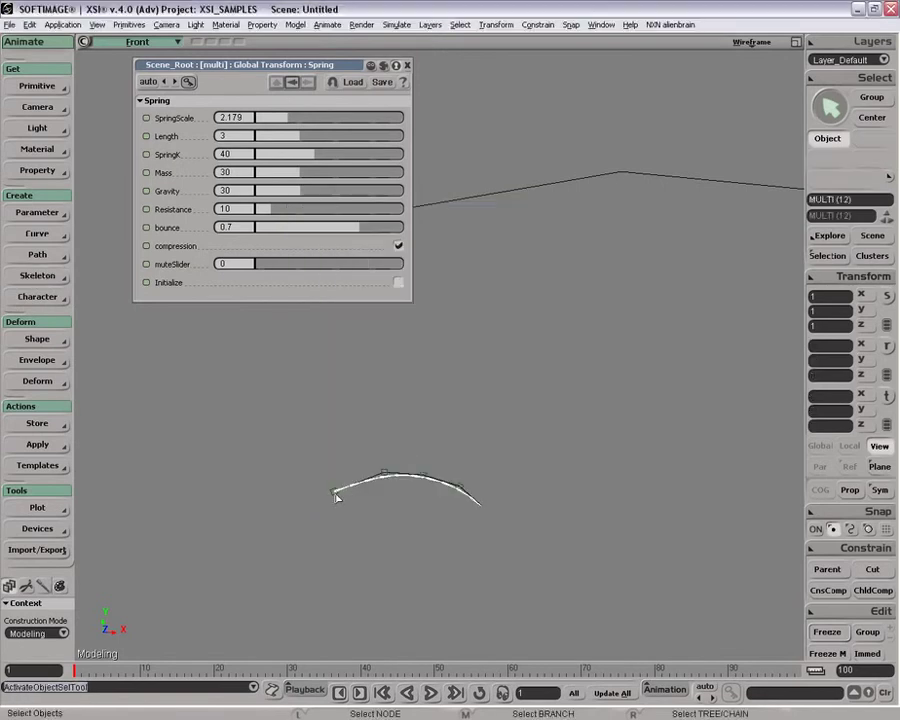
Move the small tail's root control around the front view to test how its springs react at this size.
{"action": "left_click", "coordinate": [337, 497]}
{"action": "key", "text": "v"}
{"action": "left_click_drag", "start_coordinate": [432, 526], "coordinate": [487, 494]}
{"action": "key", "text": "z"}
{"action": "right_click", "coordinate": [476, 511]}
{"action": "right_click", "coordinate": [474, 511]}
{"action": "left_click_drag", "start_coordinate": [424, 503], "coordinate": [382, 506]}
{"action": "right_click_drag", "start_coordinate": [382, 506], "coordinate": [358, 501]}
{"action": "left_click_drag", "start_coordinate": [358, 501], "coordinate": [323, 505]}
Select the small tail together with its curve and delete them.
{"action": "key", "text": "space"}
{"action": "middle_click_drag", "start_coordinate": [231, 411], "coordinate": [251, 457]}
{"action": "key", "text": "space"}
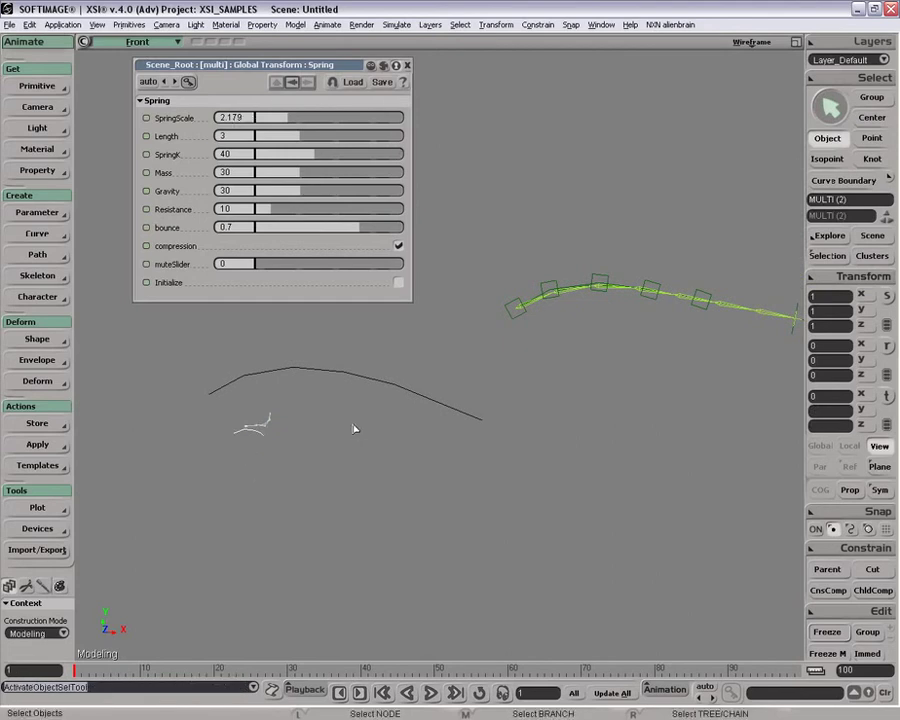
{"action": "key", "text": "Delete"}
Select the large tail's root control and move it around the front view to compare its spring motion.
{"action": "left_click_drag", "start_coordinate": [486, 312], "coordinate": [522, 333]}
{"action": "key", "text": "v"}
{"action": "left_click_drag", "start_coordinate": [526, 391], "coordinate": [517, 415]}
{"action": "left_click_drag", "start_coordinate": [519, 396], "coordinate": [522, 388]}
{"action": "key", "text": "s"}
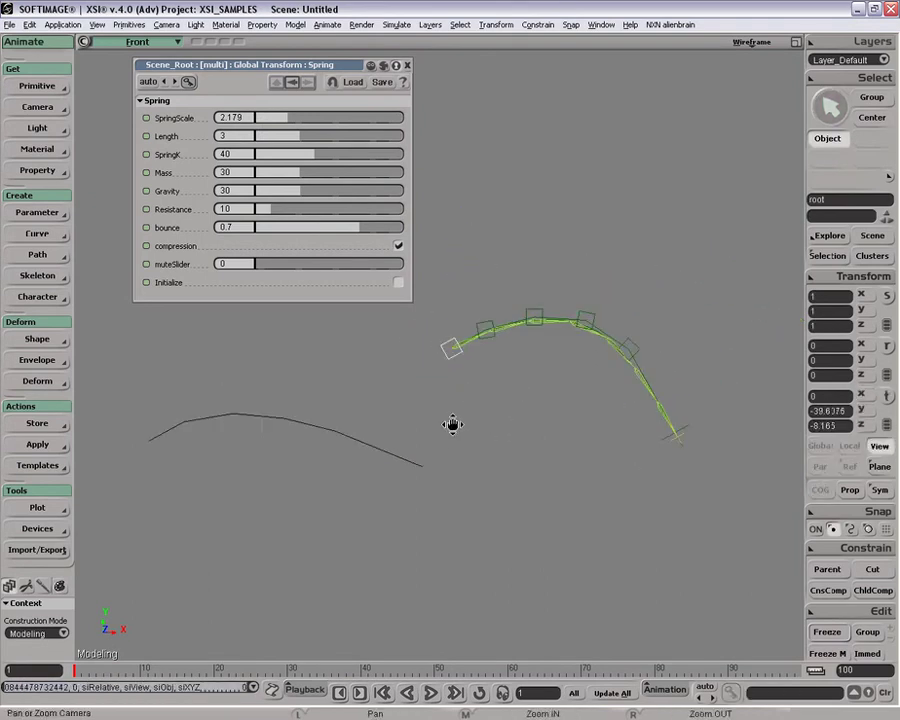
{"action": "key", "text": "v"}
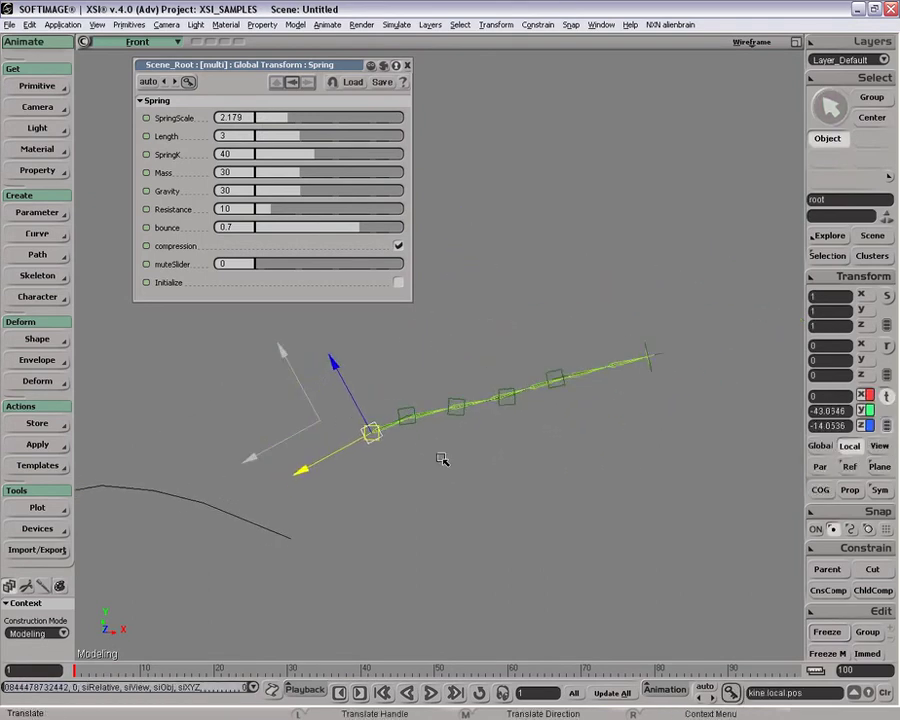